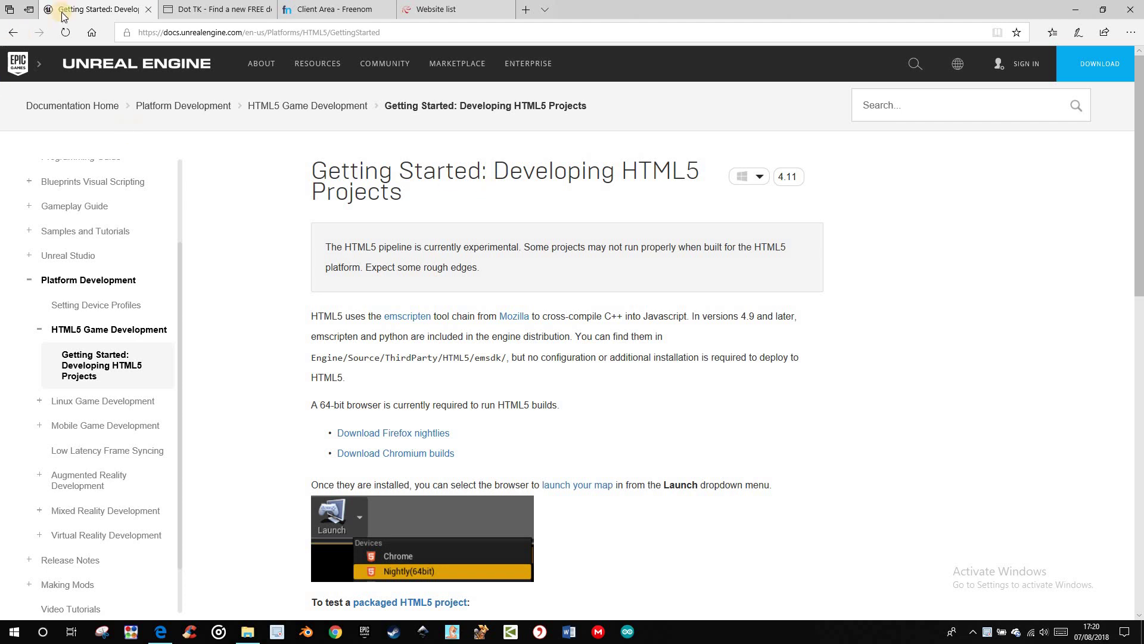
Enter the HTML5 export folder and briefly check the 000webhost sites and Unreal HTML5 docs.
{"action": "left_click", "coordinate": [247, 632]}
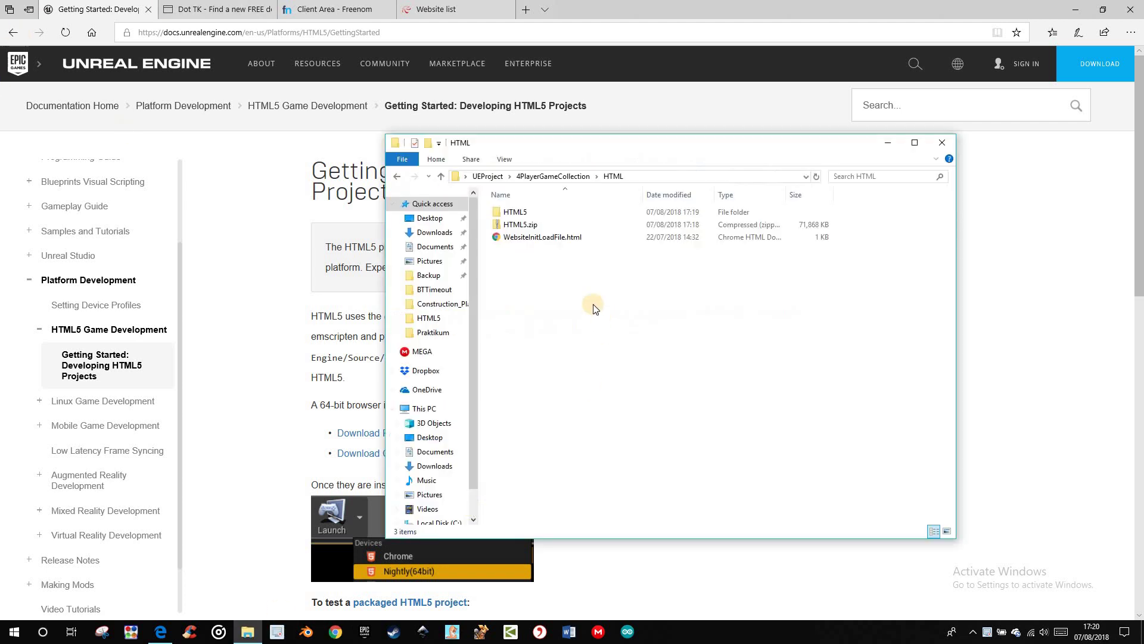
{"action": "double_click", "coordinate": [567, 213]}
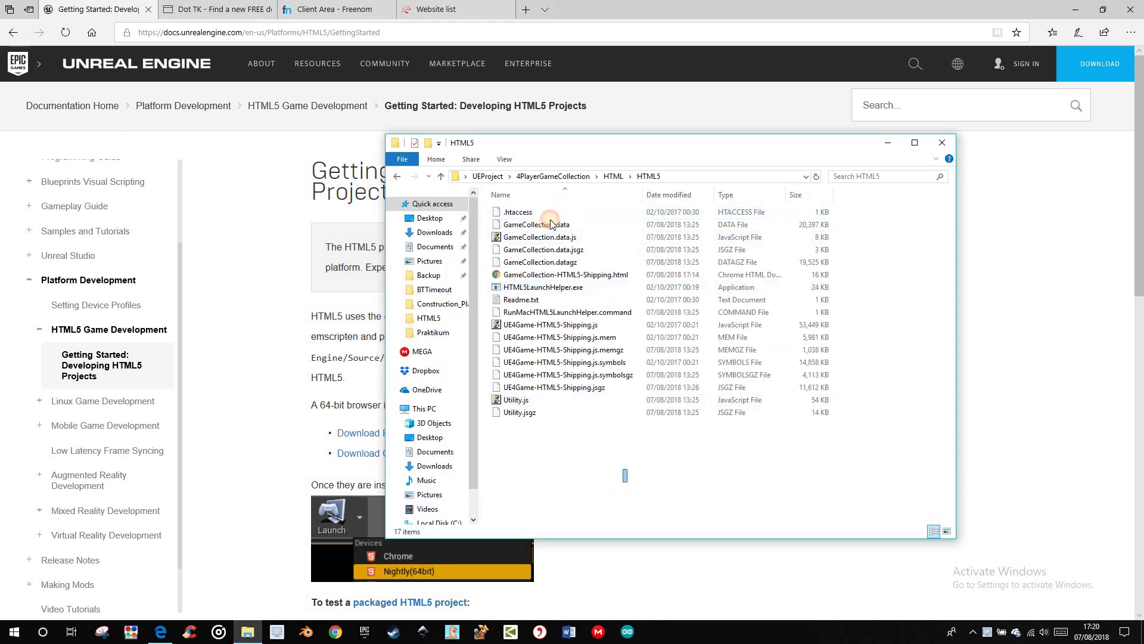
{"action": "left_click_drag", "start_coordinate": [624, 475], "coordinate": [557, 206]}
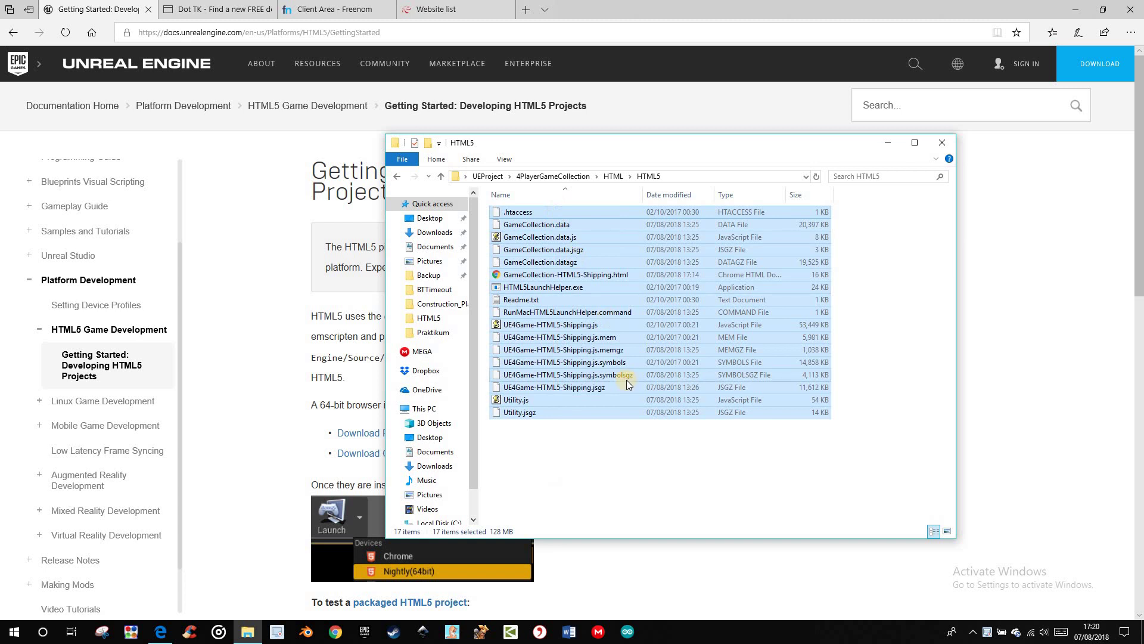
{"action": "left_click", "coordinate": [610, 477]}
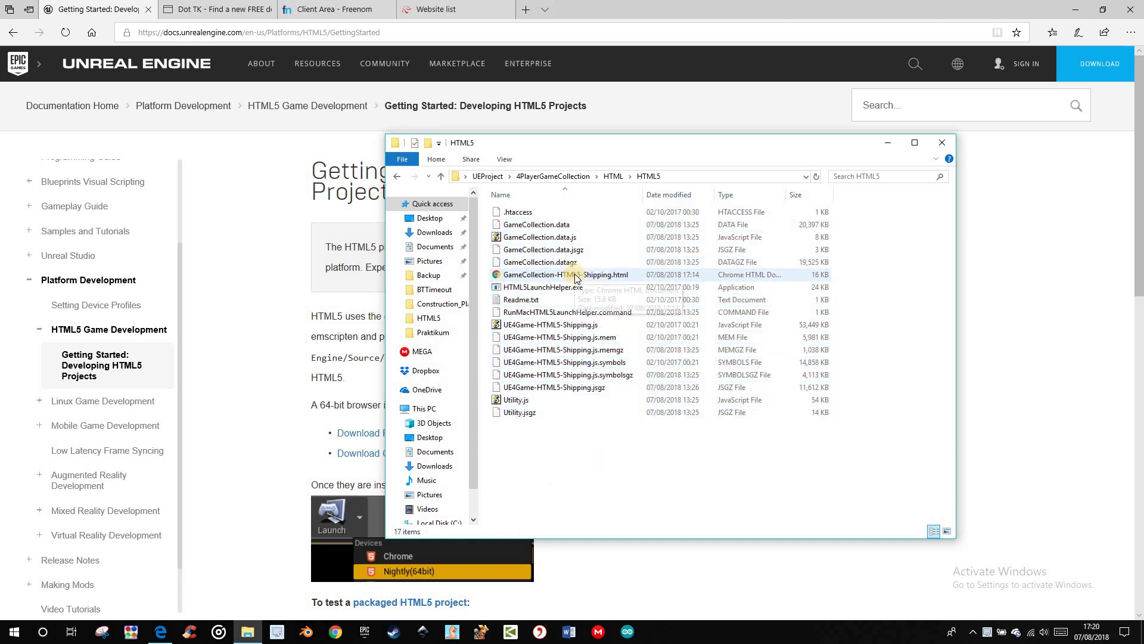
{"action": "left_click", "coordinate": [441, 9]}
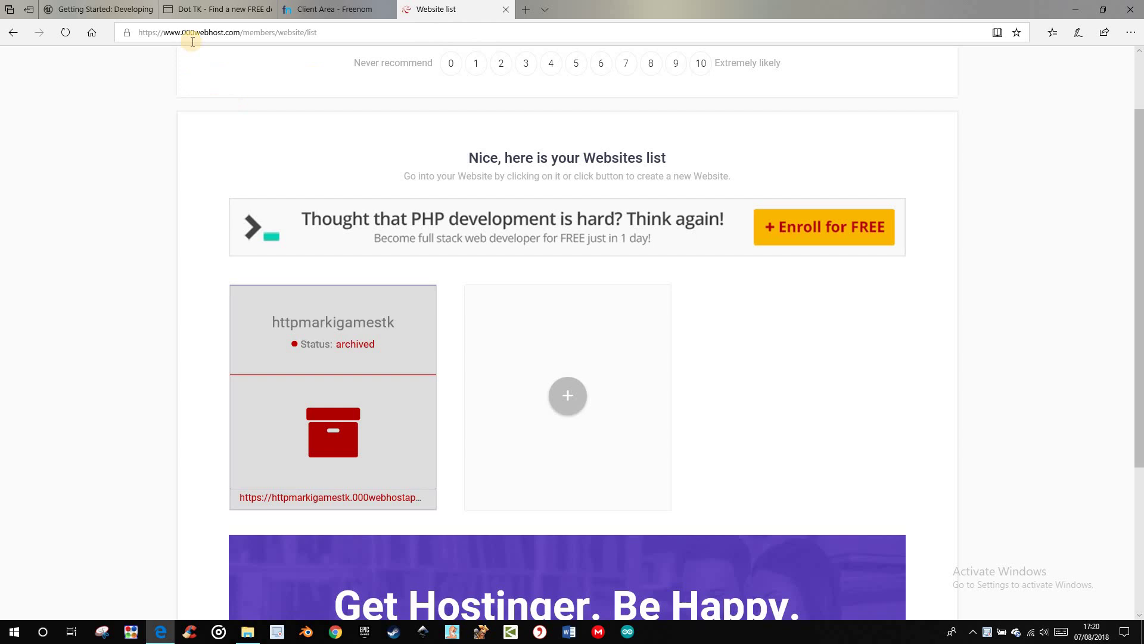
{"action": "left_click", "coordinate": [119, 9]}
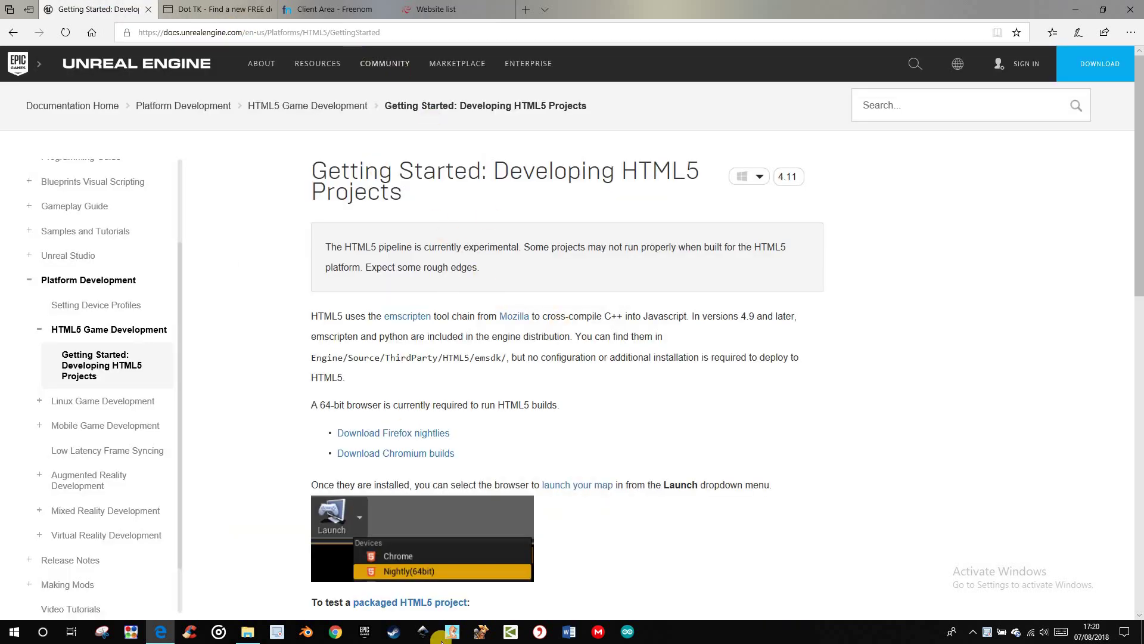
Open GameCollection-HTML5-Shipping.html in Notepad.
{"action": "left_click", "coordinate": [247, 632]}
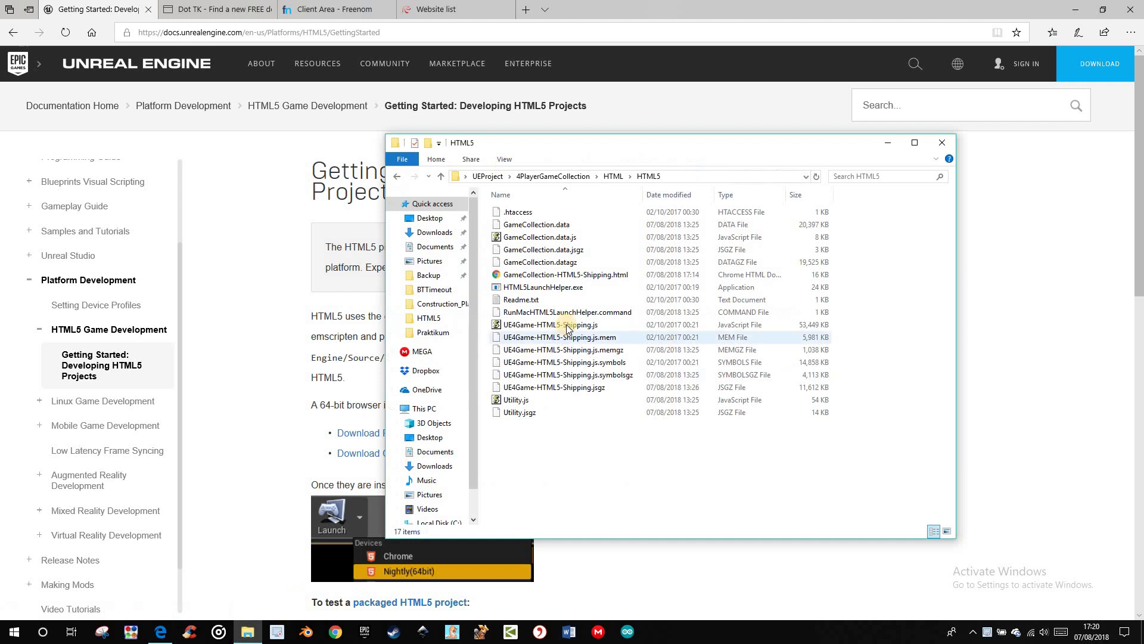
{"action": "right_click", "coordinate": [587, 276]}
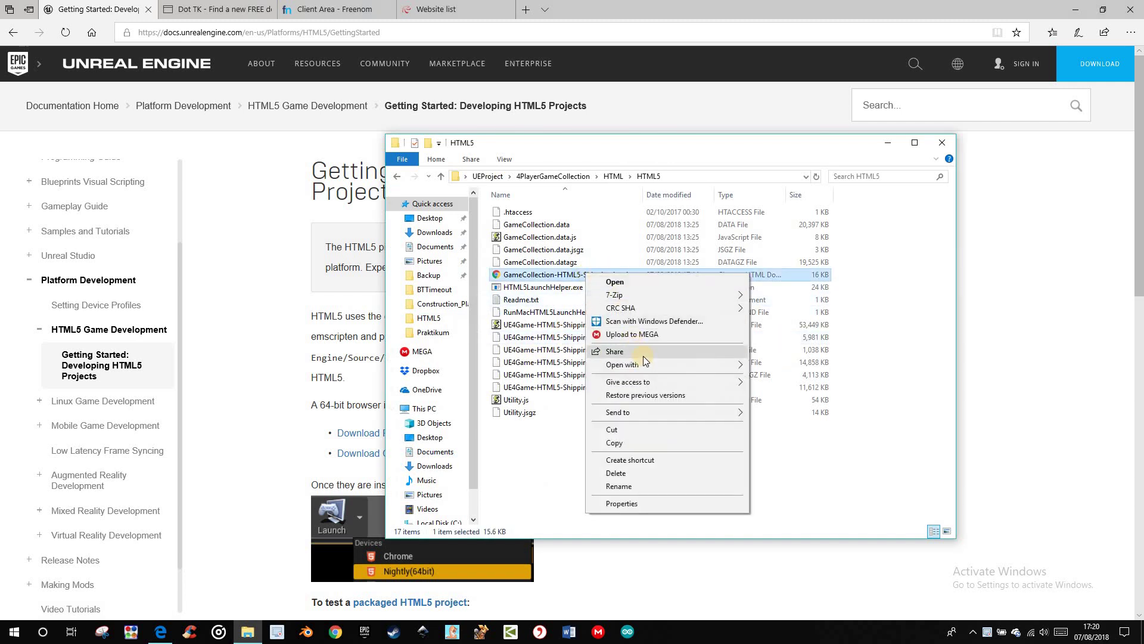
{"action": "mouse_move", "coordinate": [646, 365]}
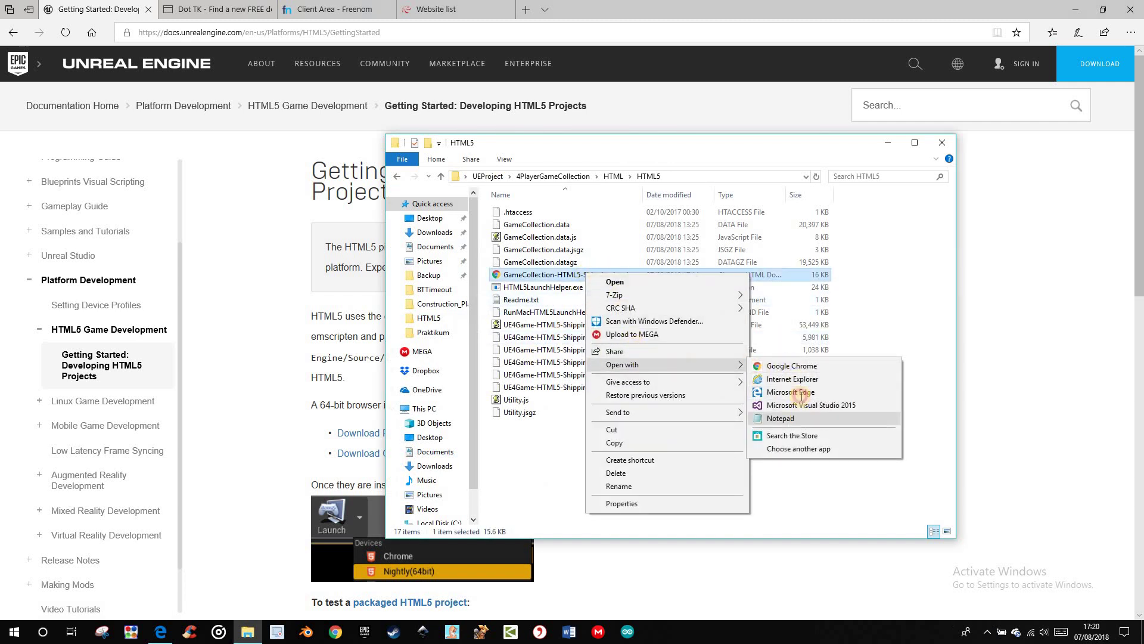
{"action": "left_click", "coordinate": [798, 419]}
Paste a second $(document).ready footer-logo-removal block above </script>, then save and close Notepad.
{"action": "left_click_drag", "start_coordinate": [529, 158], "coordinate": [521, 1]}
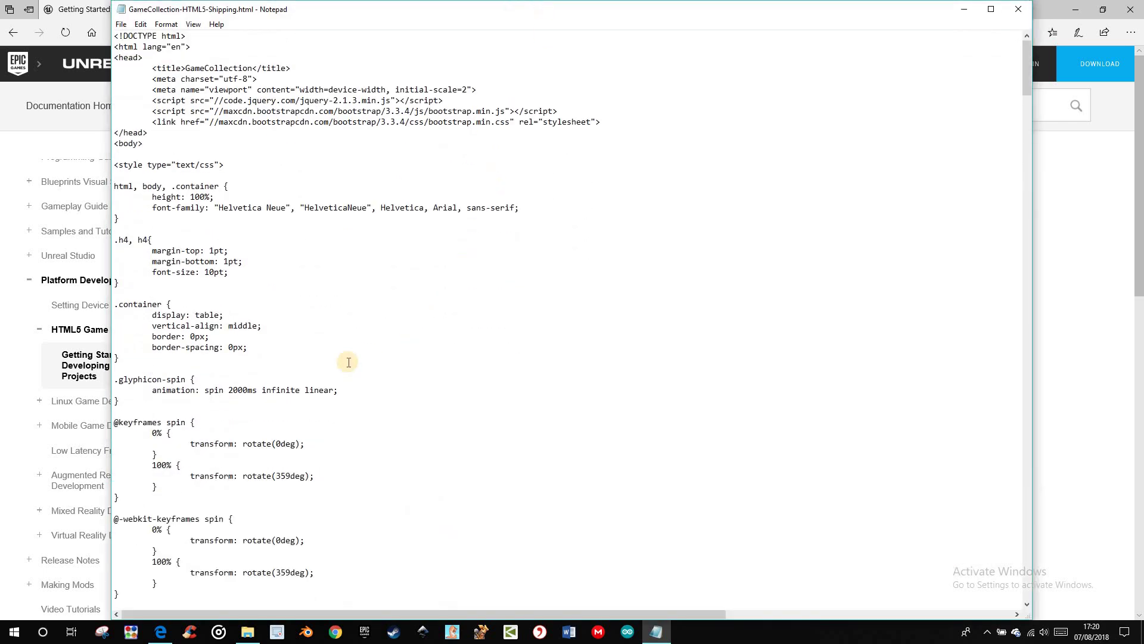
{"action": "scroll", "coordinate": [994, 50], "scroll_direction": "down", "scroll_amount": 8}
{"action": "left_click_drag", "start_coordinate": [1027, 266], "coordinate": [1027, 572]}
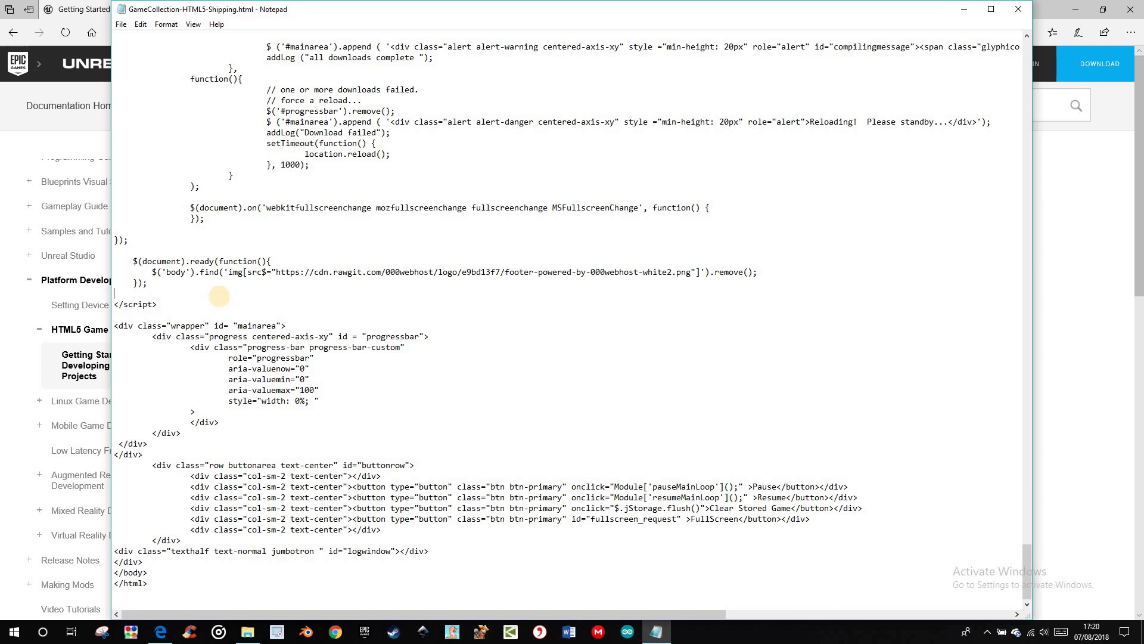
{"action": "key", "text": "Return"}
{"action": "key", "text": "Return"}
{"action": "key", "text": "Return"}
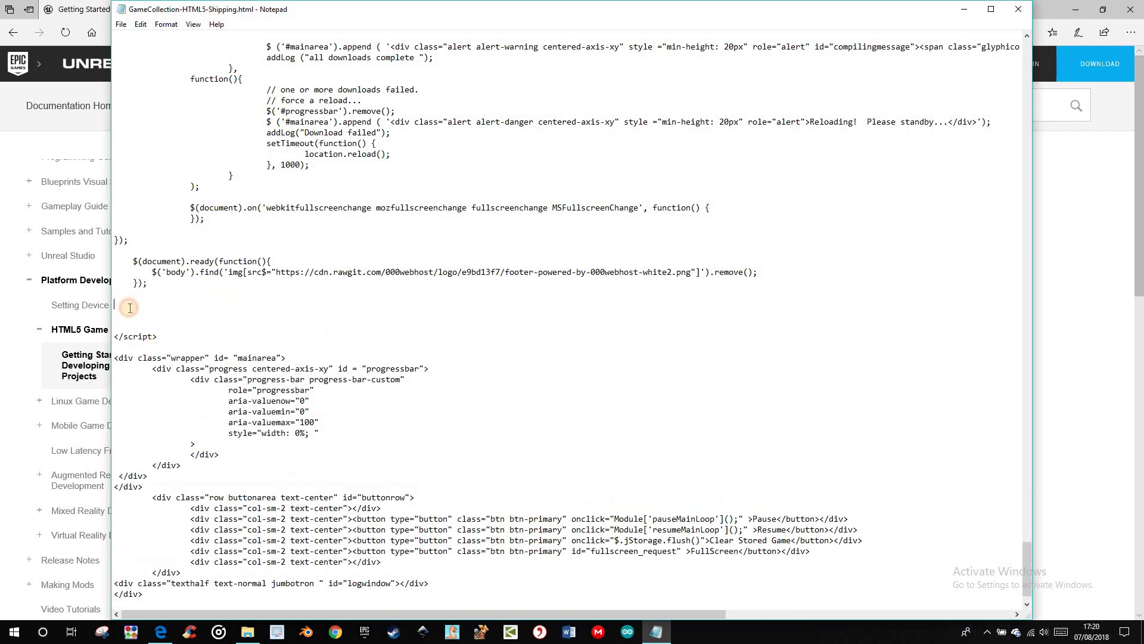
{"action": "type", "text": "$(document).ready(function(){         $('body').find('img[src$=\"https://cdn.rawgit.com/000webhost/logo/e9bd13f7/footer-powered-by-000webhost-white2.png\"]').remove();     });"}
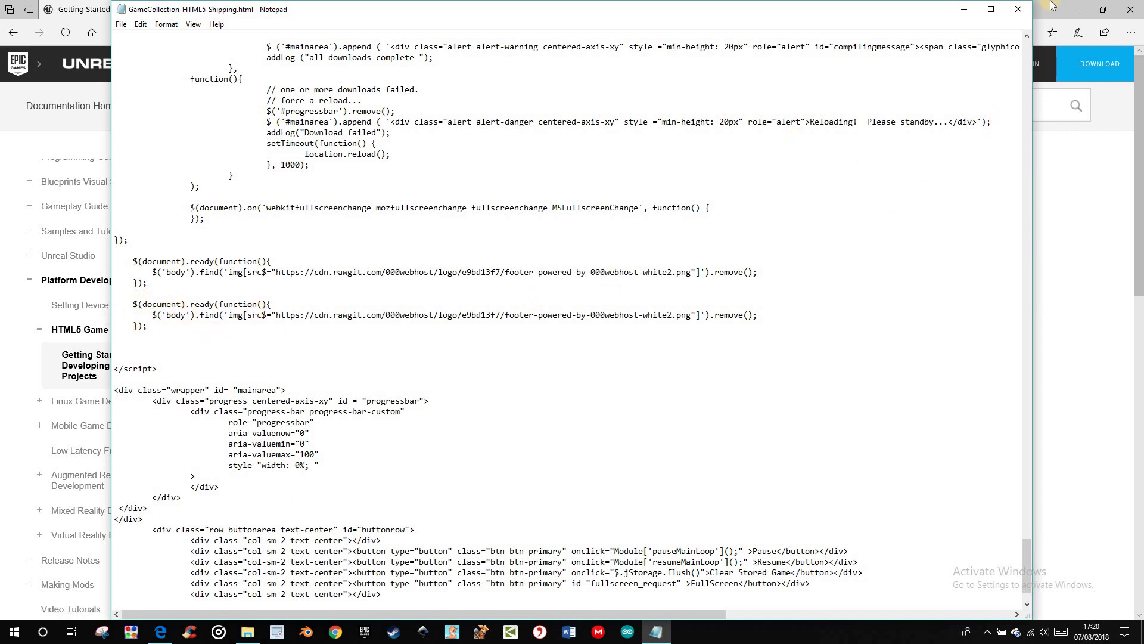
{"action": "left_click", "coordinate": [1017, 13]}
{"action": "left_click", "coordinate": [548, 327]}
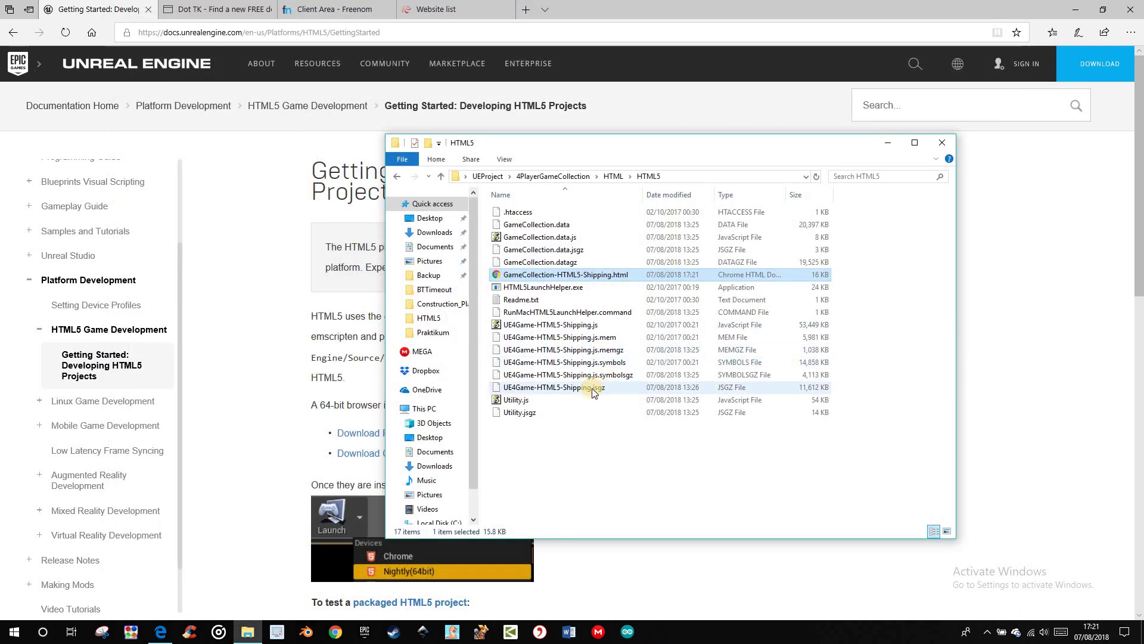
Rename the game's HTML file to index.html.
{"action": "left_click", "coordinate": [547, 275]}
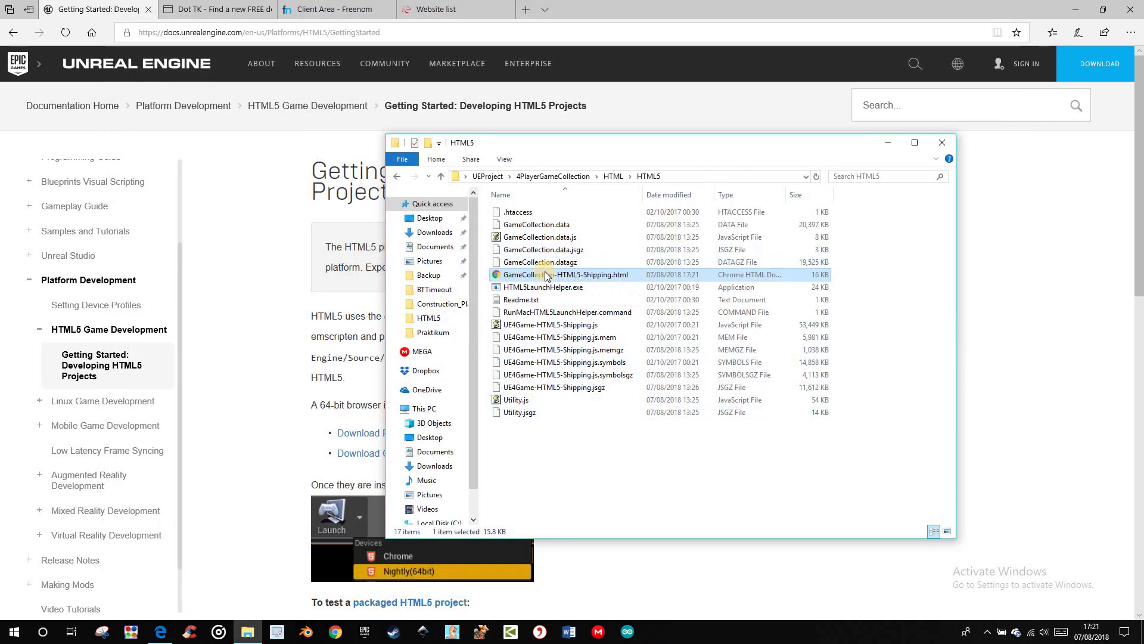
{"action": "type", "text": "i"}
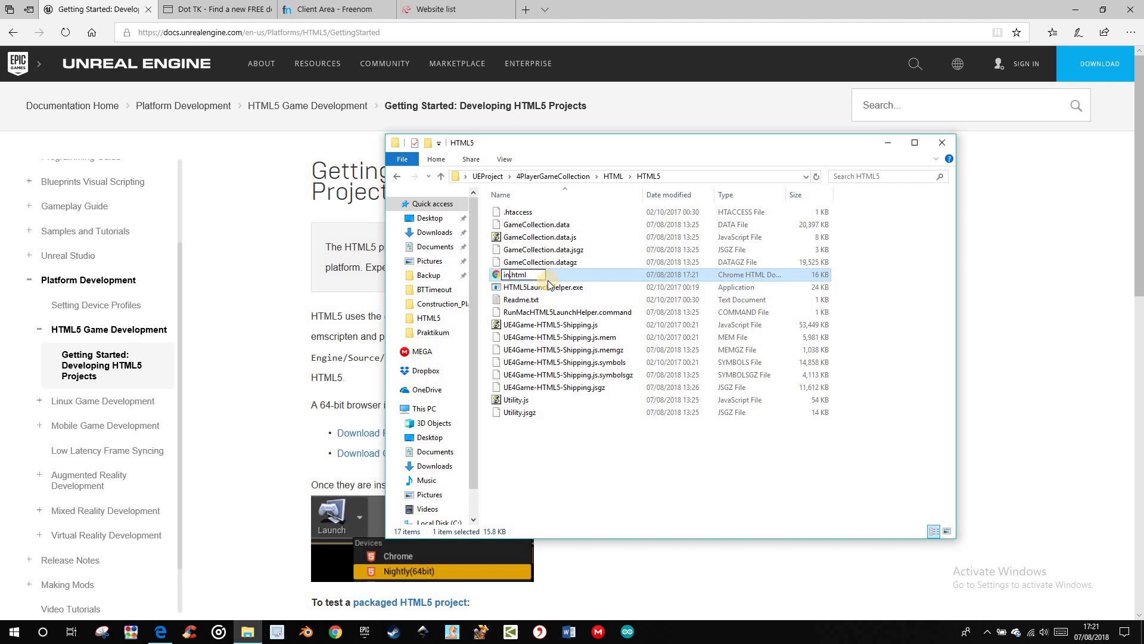
{"action": "type", "text": "ndex"}
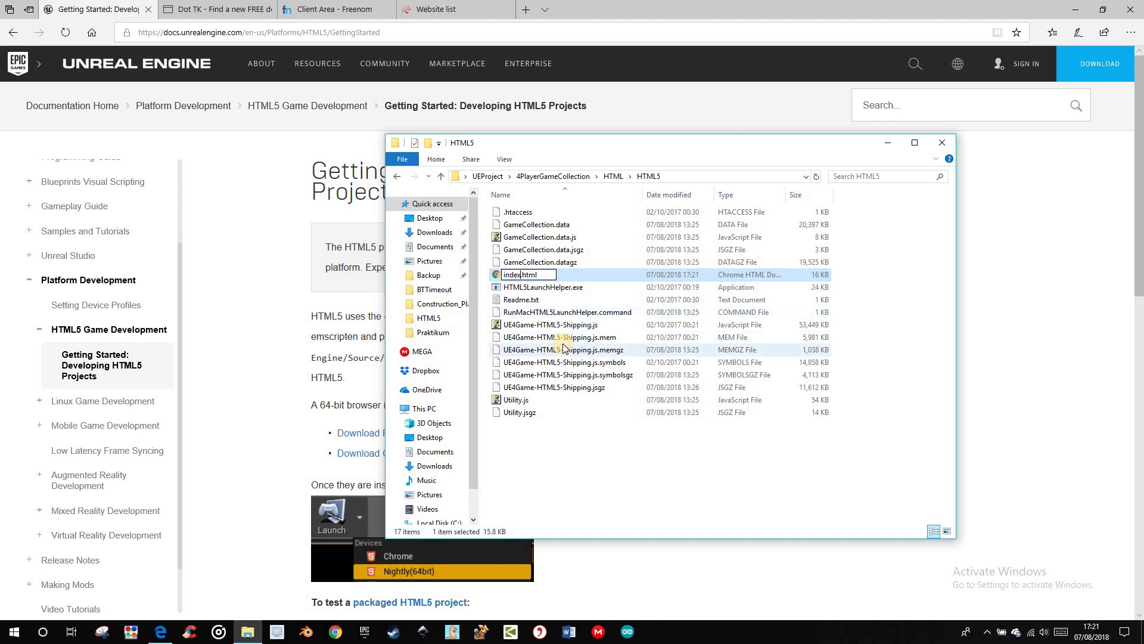
{"action": "key", "text": "Return"}
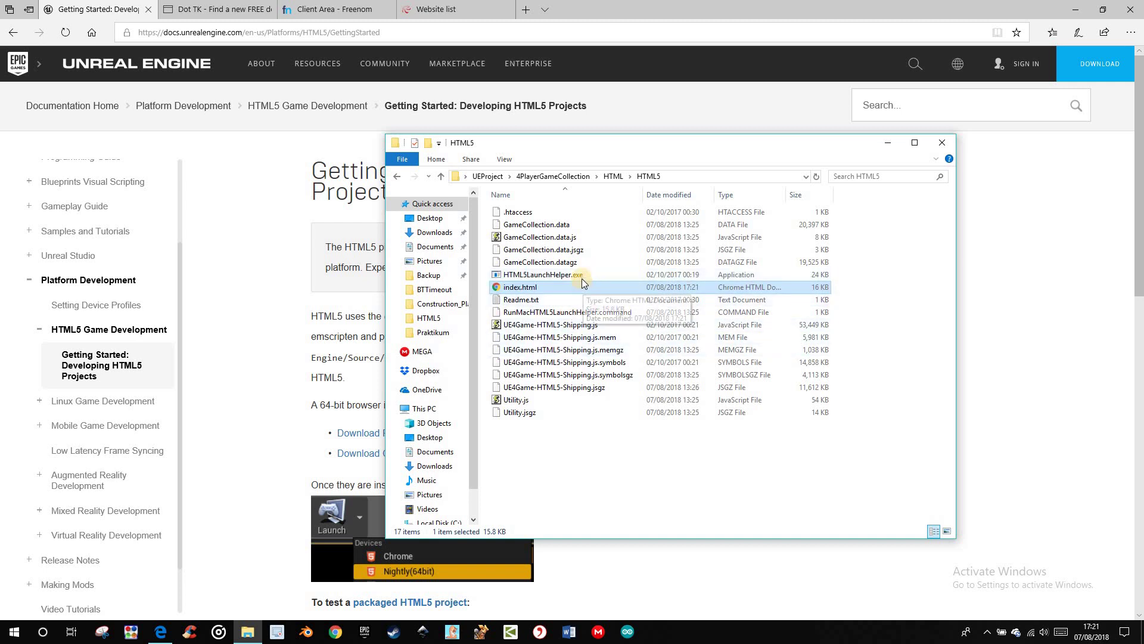
Zip the 14 export files into HTML5.zip with 7-Zip, excluding HTML5LaunchHelper.exe, Readme.txt and RunMacHTML5LaunchHelper.command.
{"action": "left_click_drag", "start_coordinate": [620, 456], "coordinate": [525, 203]}
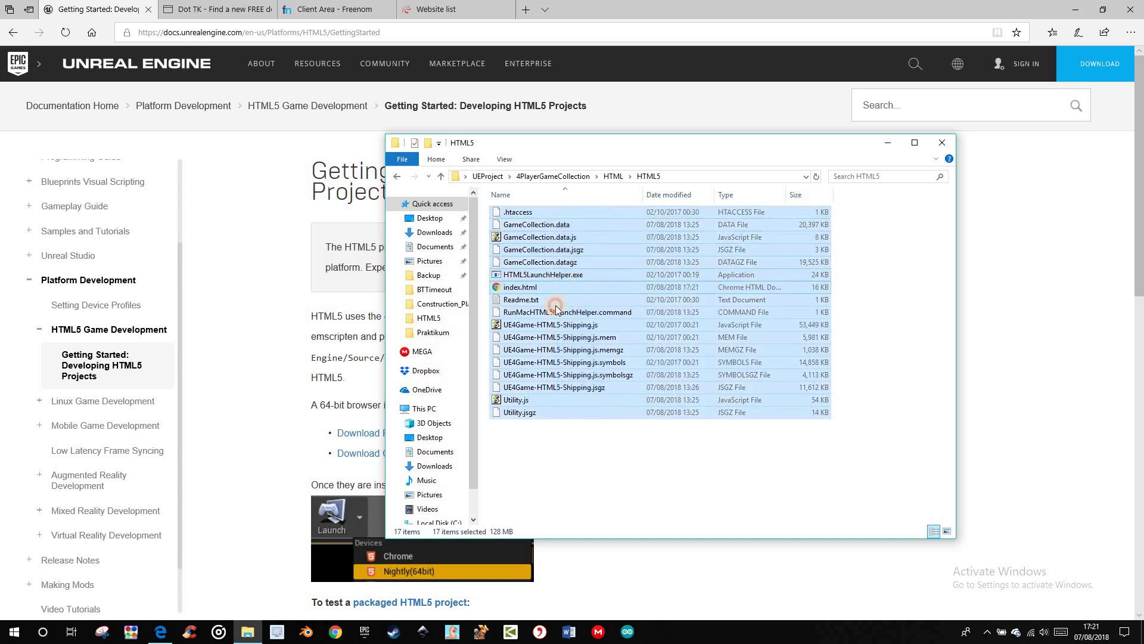
{"action": "left_click", "coordinate": [555, 307], "text": "ctrl"}
{"action": "left_click", "coordinate": [551, 299], "text": "ctrl"}
{"action": "left_click", "coordinate": [567, 275], "text": "ctrl"}
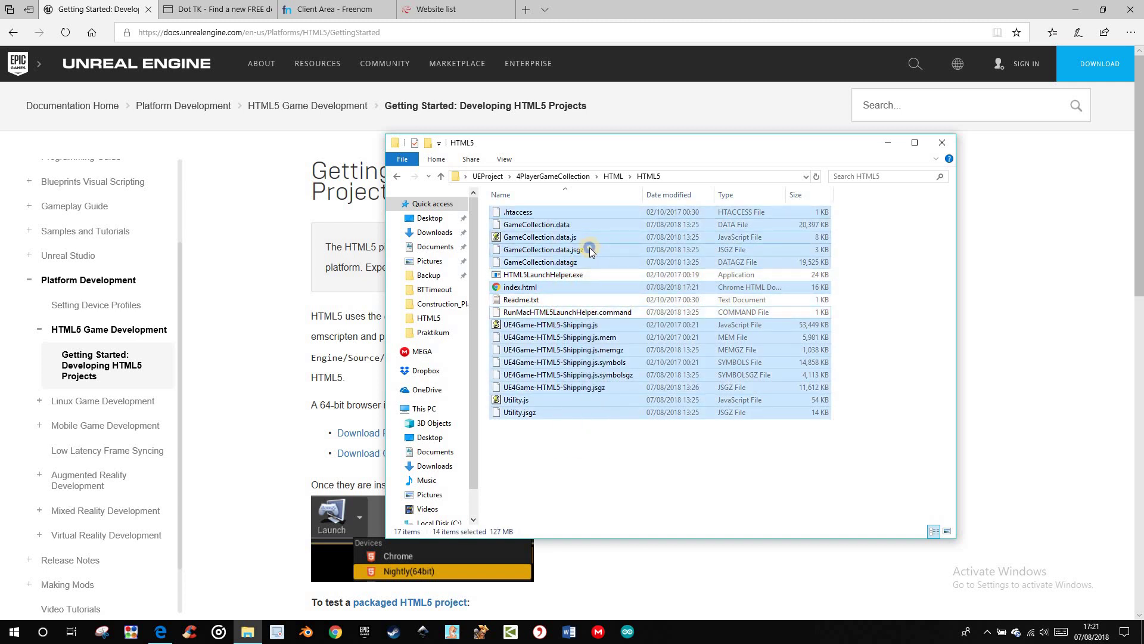
{"action": "right_click", "coordinate": [591, 251]}
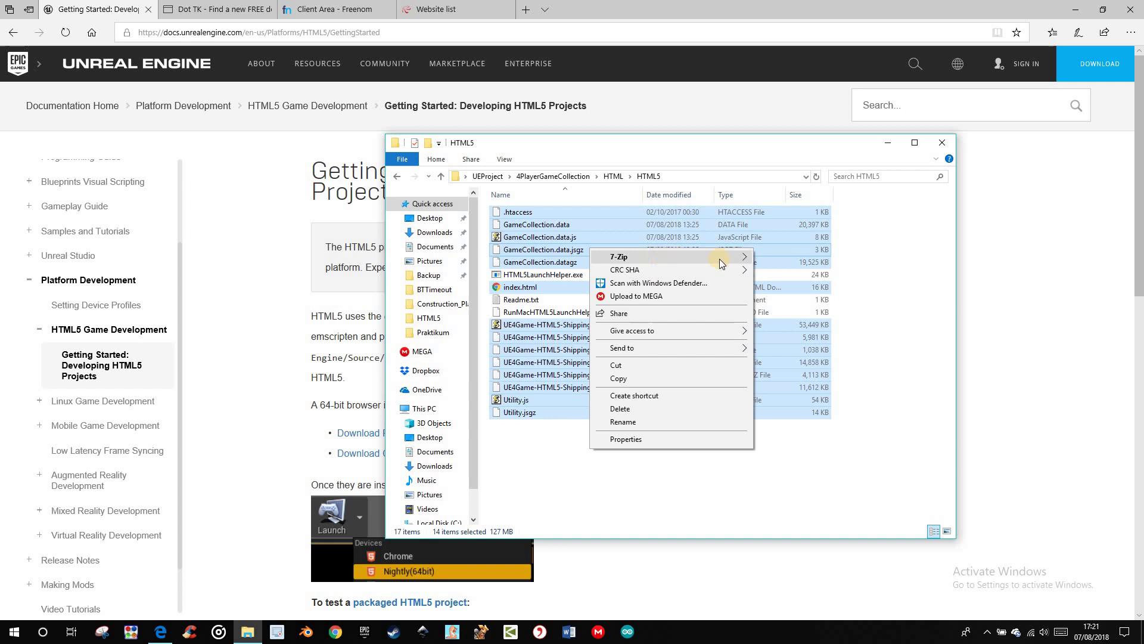
{"action": "mouse_move", "coordinate": [723, 263]}
{"action": "left_click", "coordinate": [828, 311]}
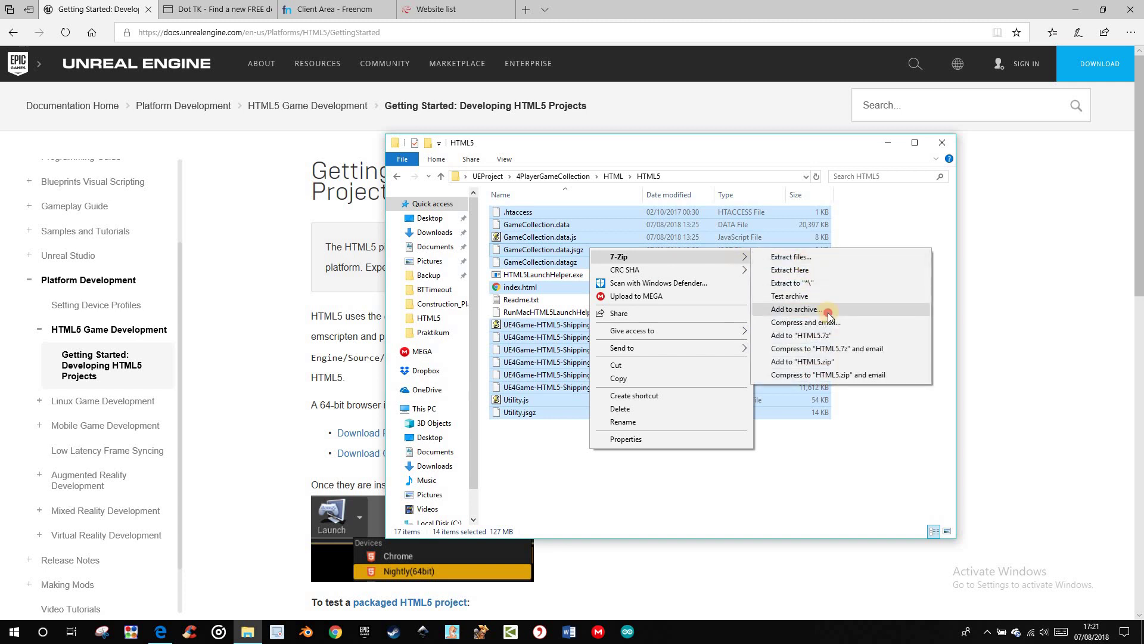
{"action": "left_click", "coordinate": [592, 492]}
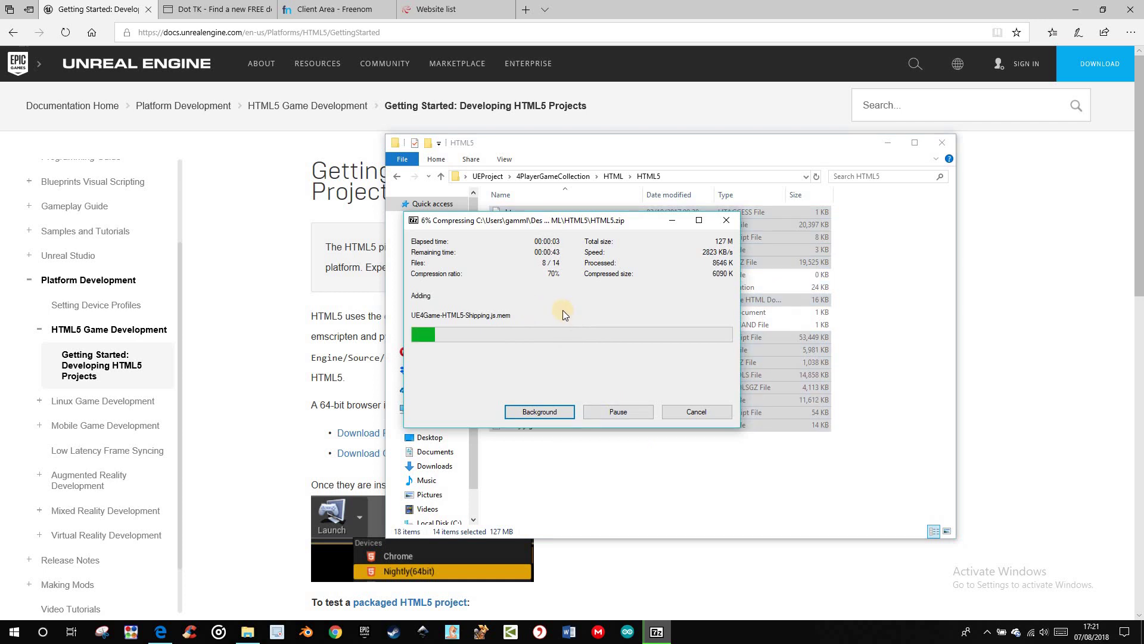
Check the Dot TK domain page in the browser, then return to the 000webhost website list.
{"action": "left_click", "coordinate": [210, 11]}
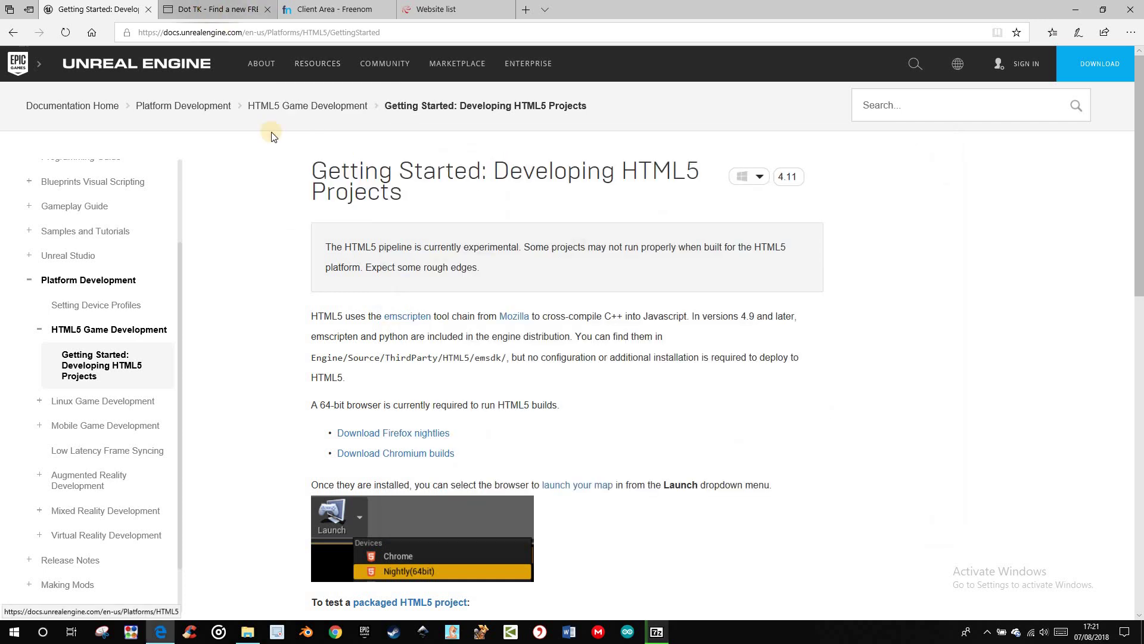
{"action": "left_click", "coordinate": [227, 11]}
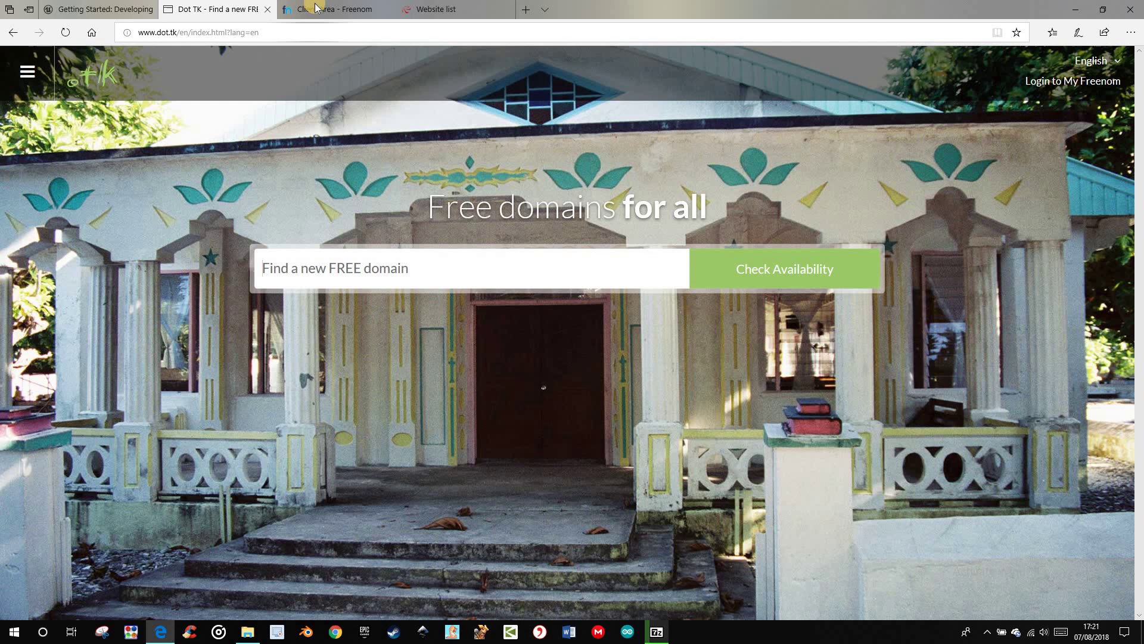
{"action": "left_click", "coordinate": [446, 10]}
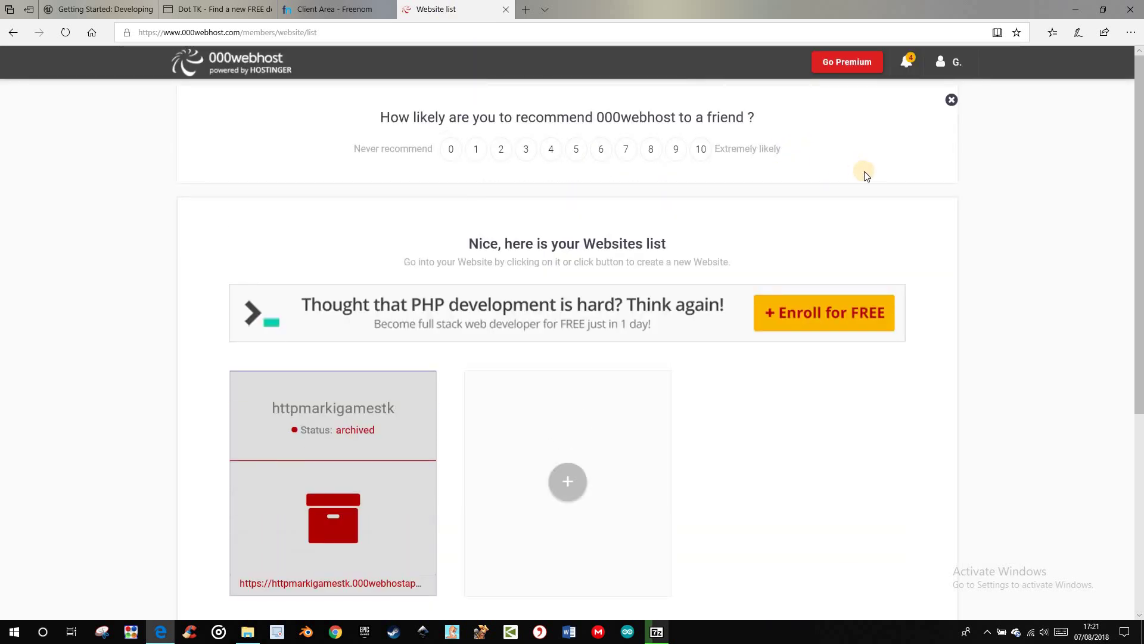
Create a new 000webhost website named MarkigamesDE and scroll to its options.
{"action": "left_click", "coordinate": [573, 490]}
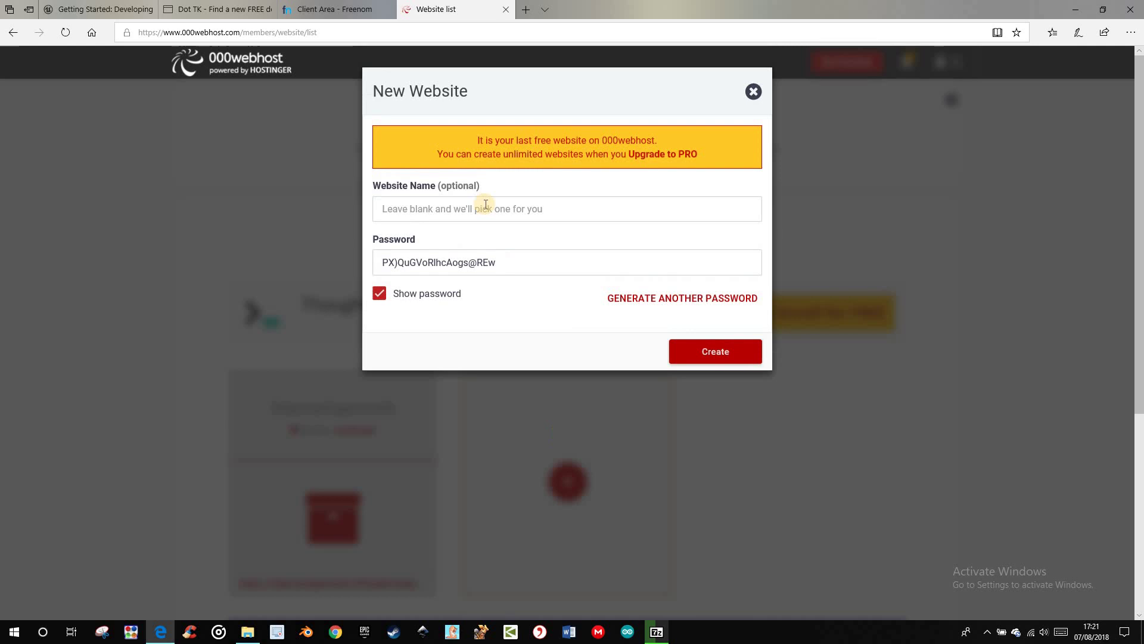
{"action": "left_click", "coordinate": [487, 208]}
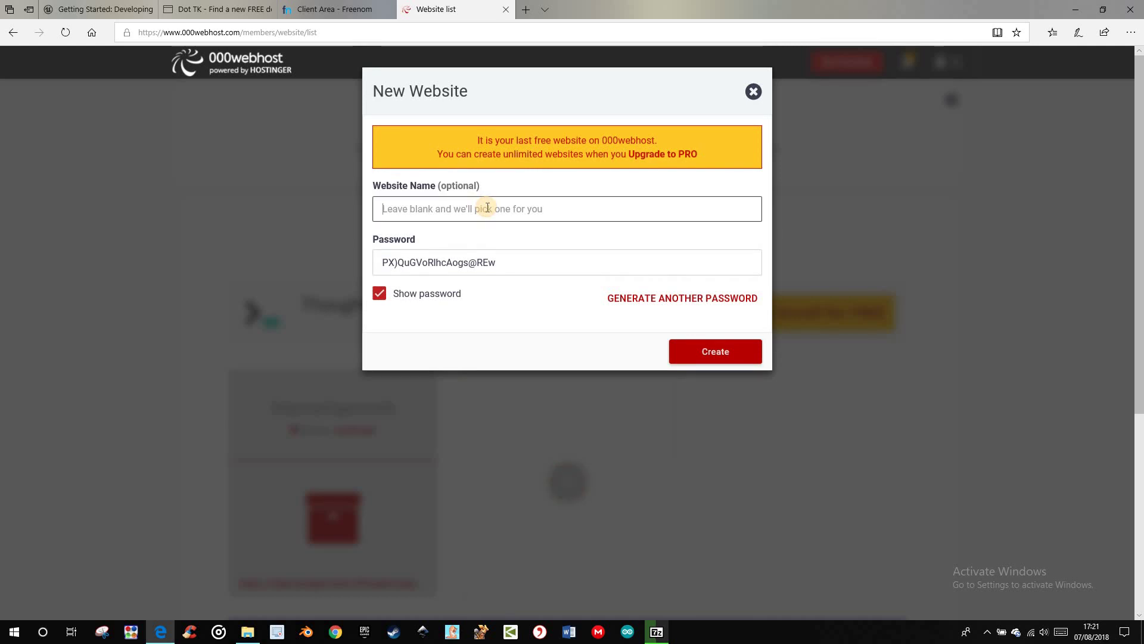
{"action": "type", "text": "Markigame"}
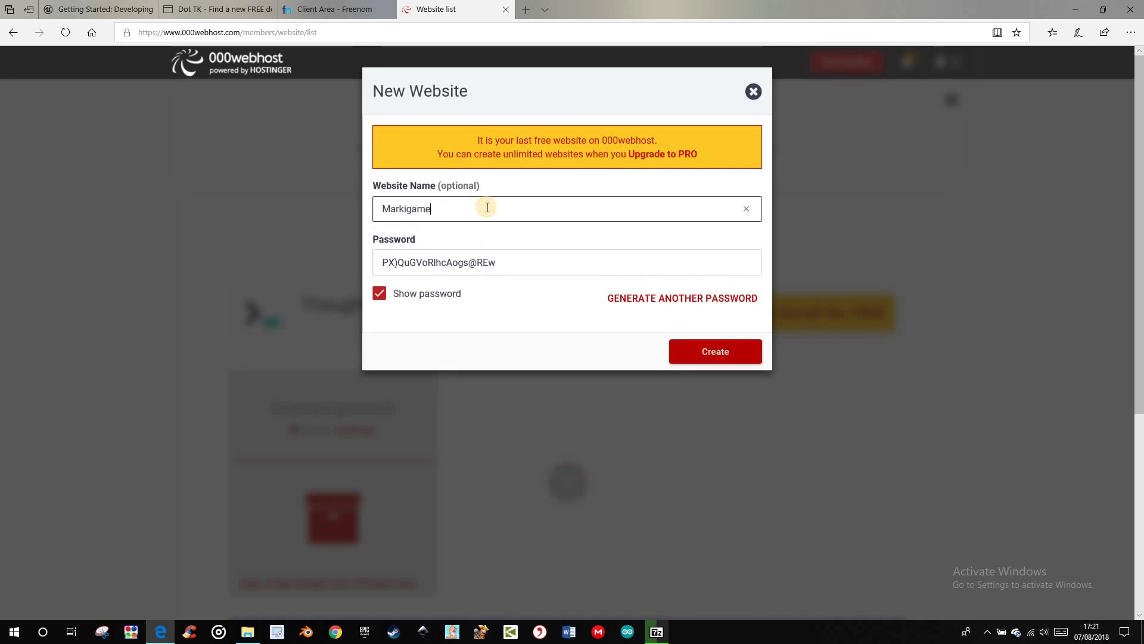
{"action": "type", "text": "sDE"}
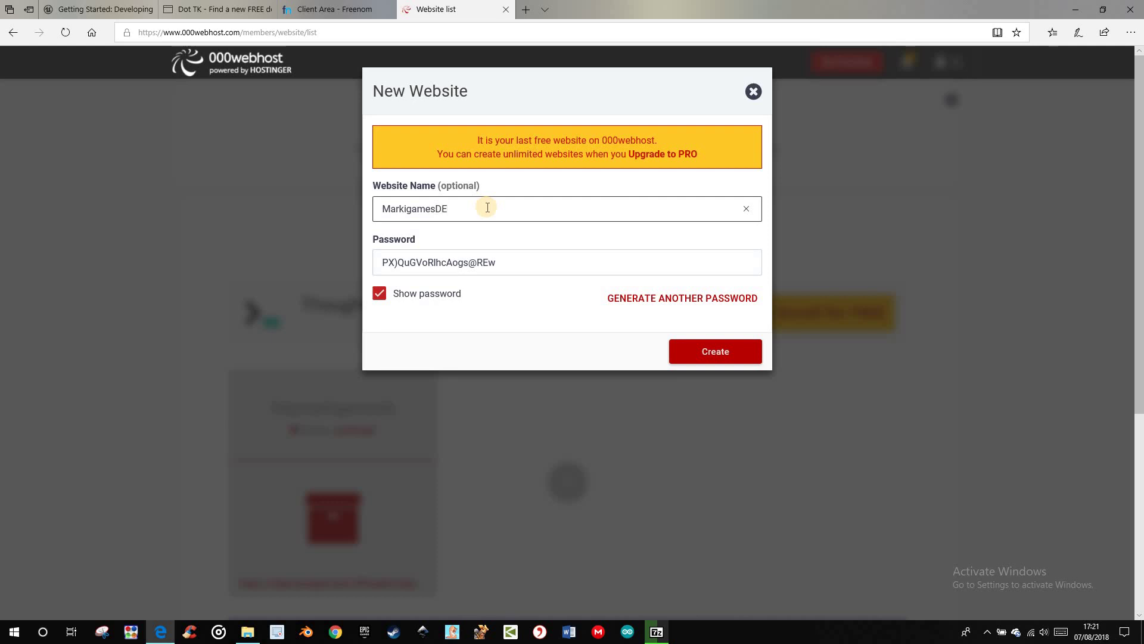
{"action": "left_click", "coordinate": [678, 351]}
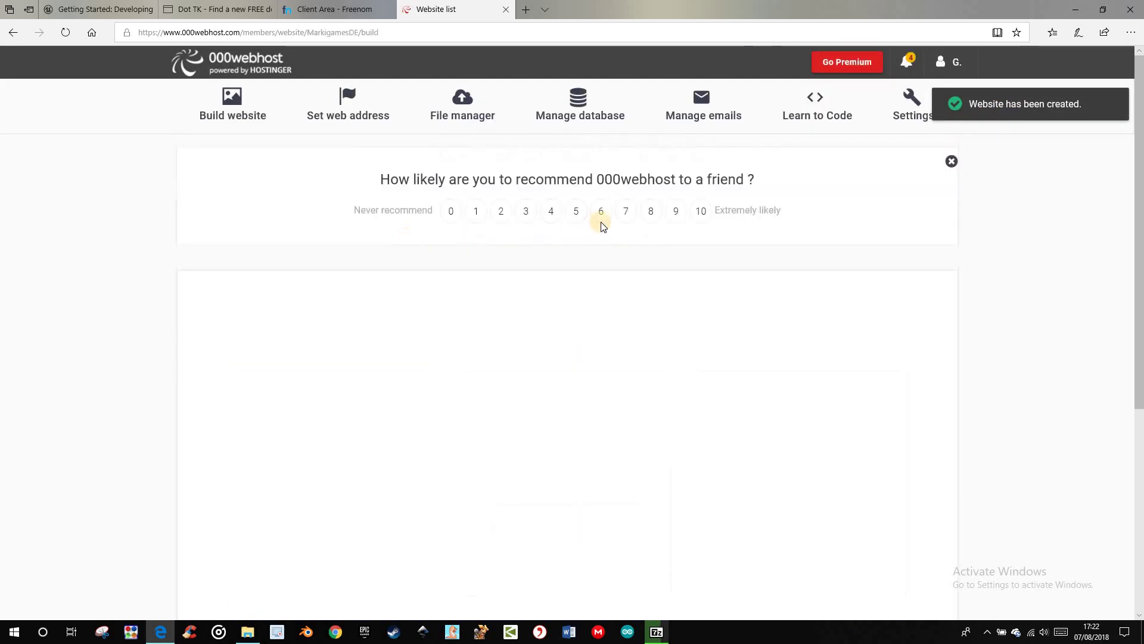
{"action": "scroll", "coordinate": [861, 197], "scroll_direction": "down", "scroll_amount": 3}
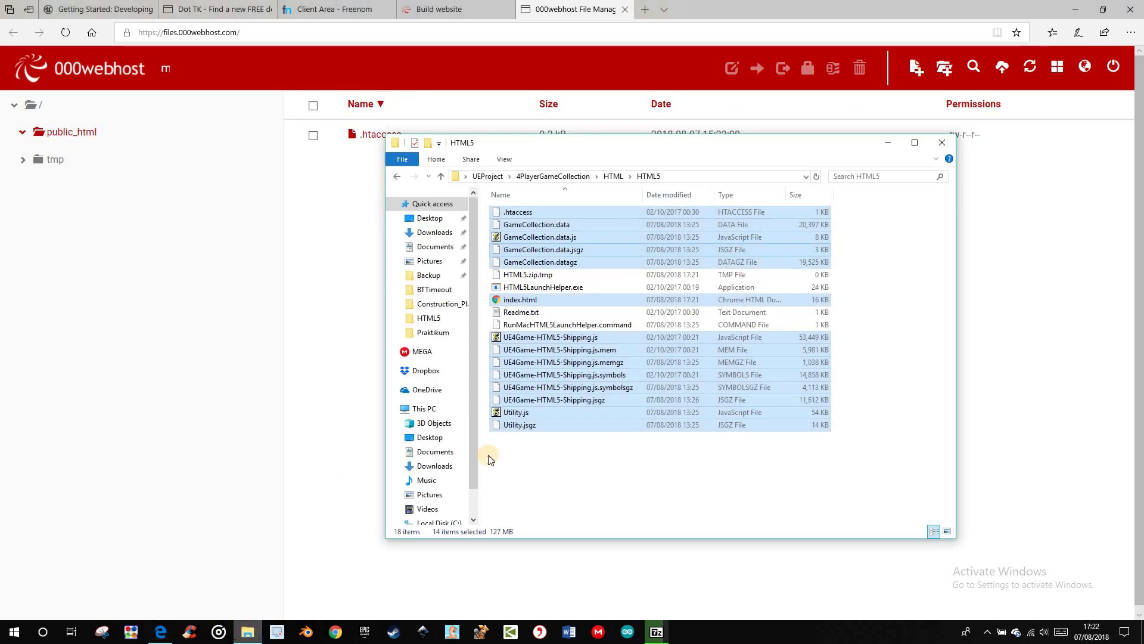
Arrange the export folder and 7-Zip progress windows until HTML5.zip finishes at 71,868 KB.
{"action": "left_click", "coordinate": [247, 632]}
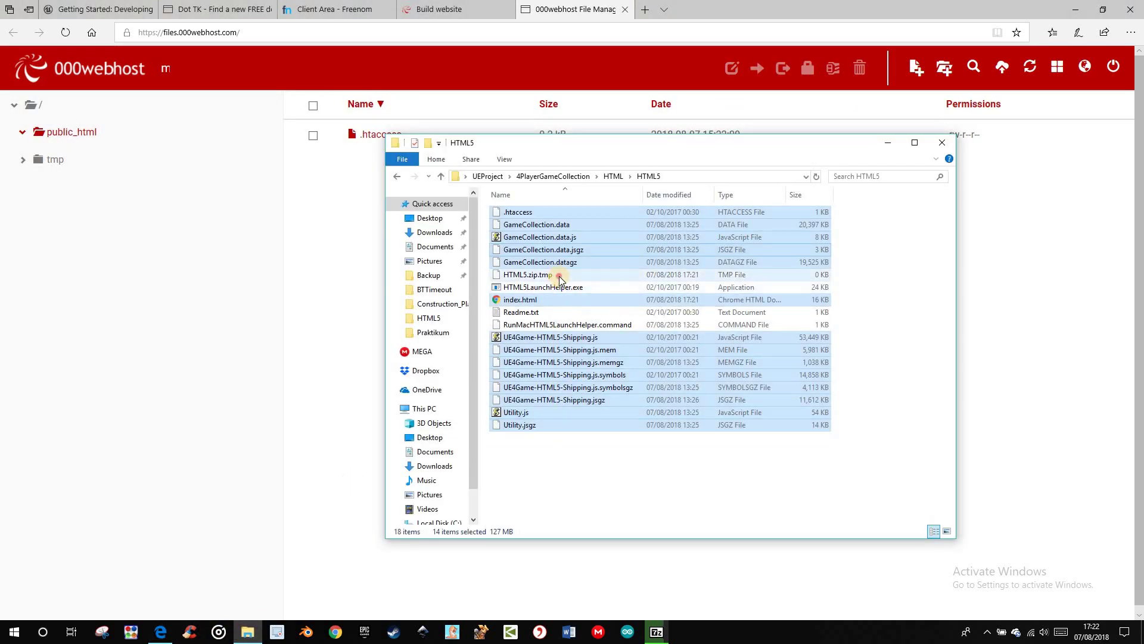
{"action": "left_click", "coordinate": [548, 275]}
{"action": "left_click", "coordinate": [655, 630]}
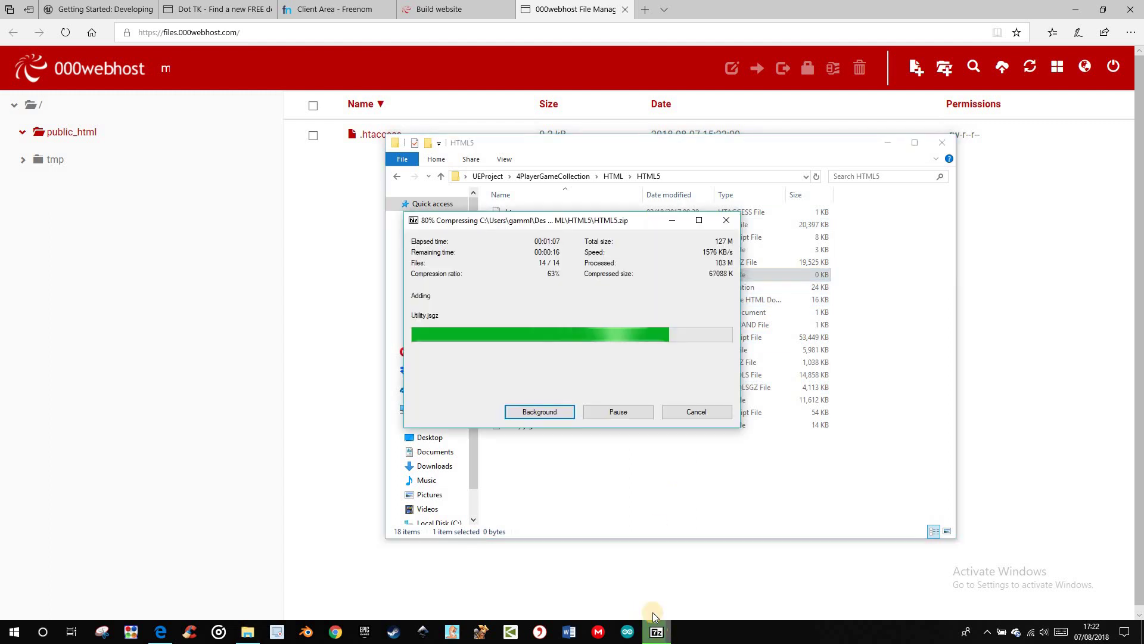
{"action": "left_click_drag", "start_coordinate": [604, 226], "coordinate": [652, 265]}
{"action": "left_click_drag", "start_coordinate": [671, 329], "coordinate": [692, 328]}
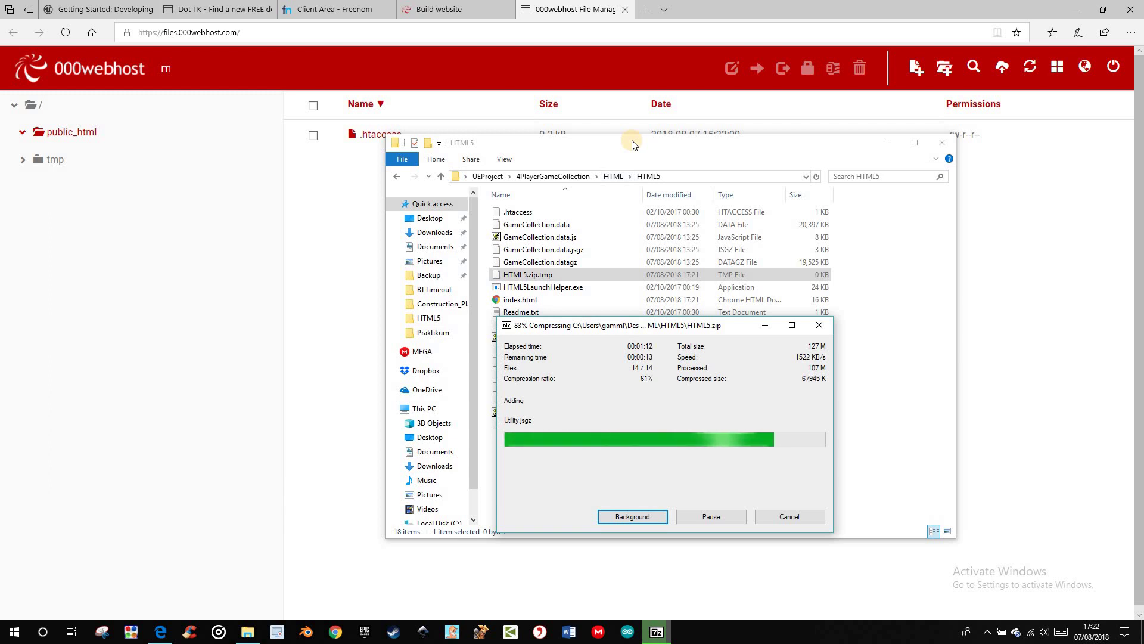
{"action": "left_click_drag", "start_coordinate": [634, 145], "coordinate": [804, 210]}
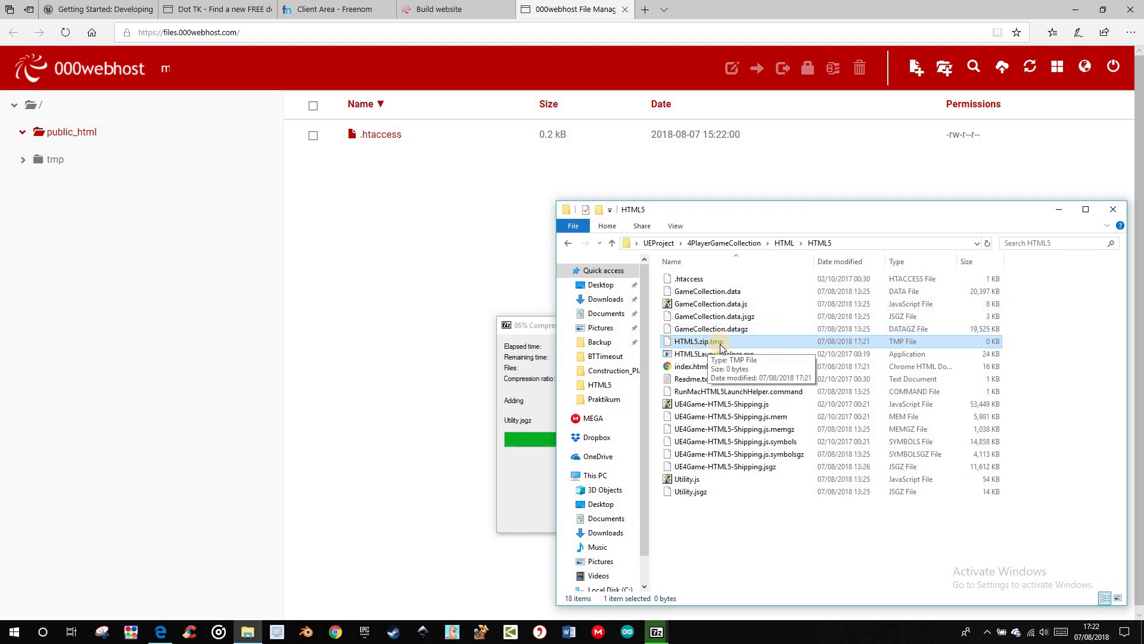
{"action": "left_click", "coordinate": [507, 334]}
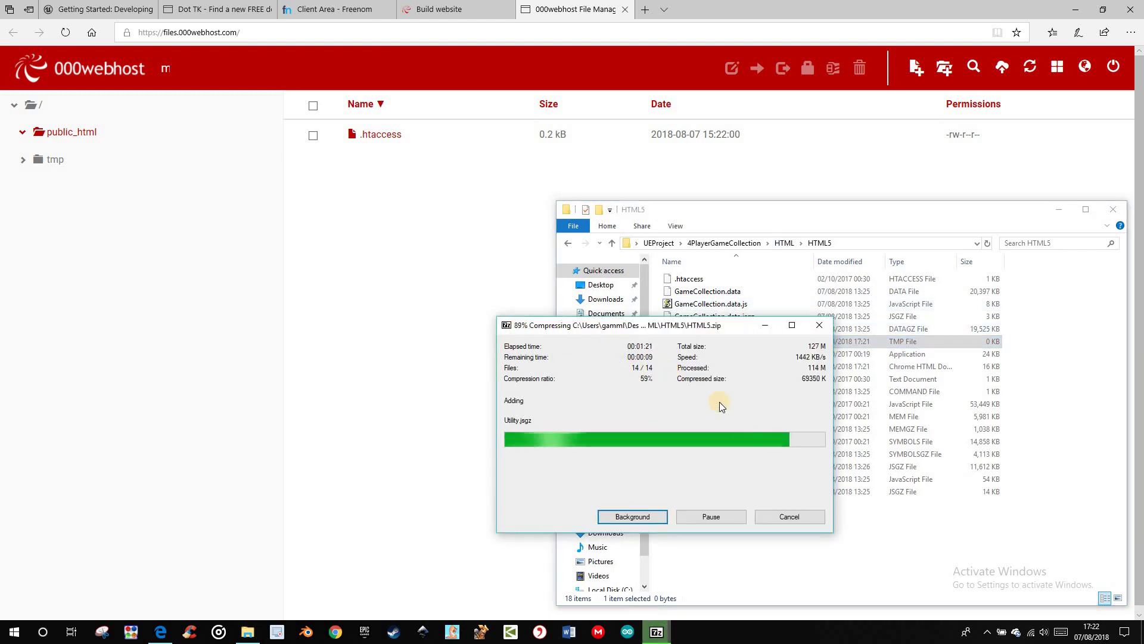
{"action": "left_click", "coordinate": [776, 230]}
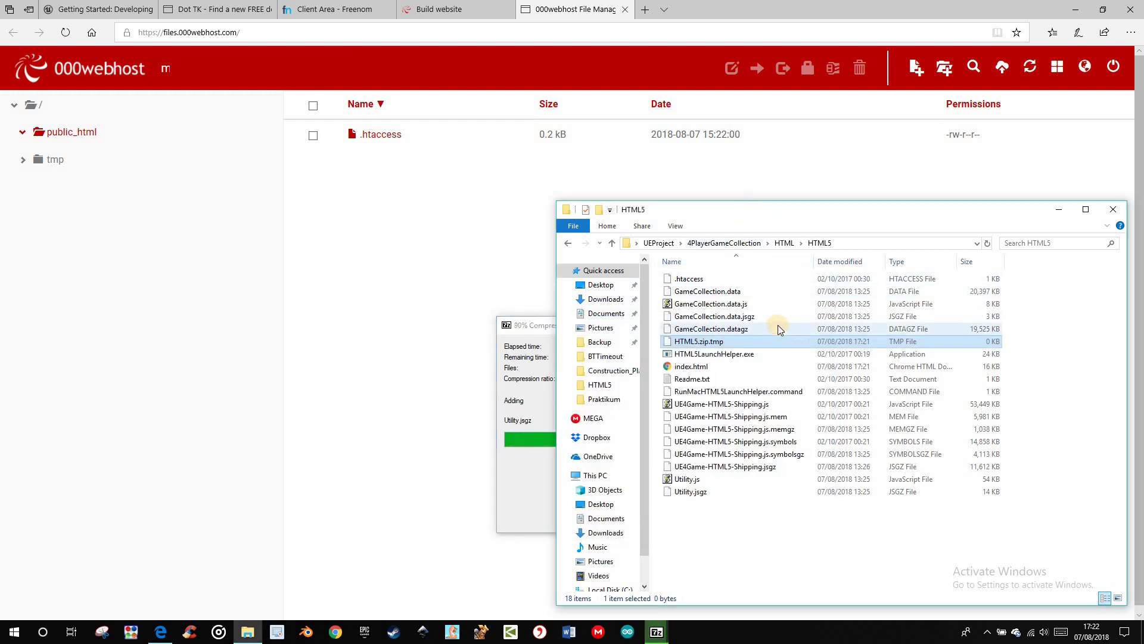
{"action": "mouse_move", "coordinate": [737, 343]}
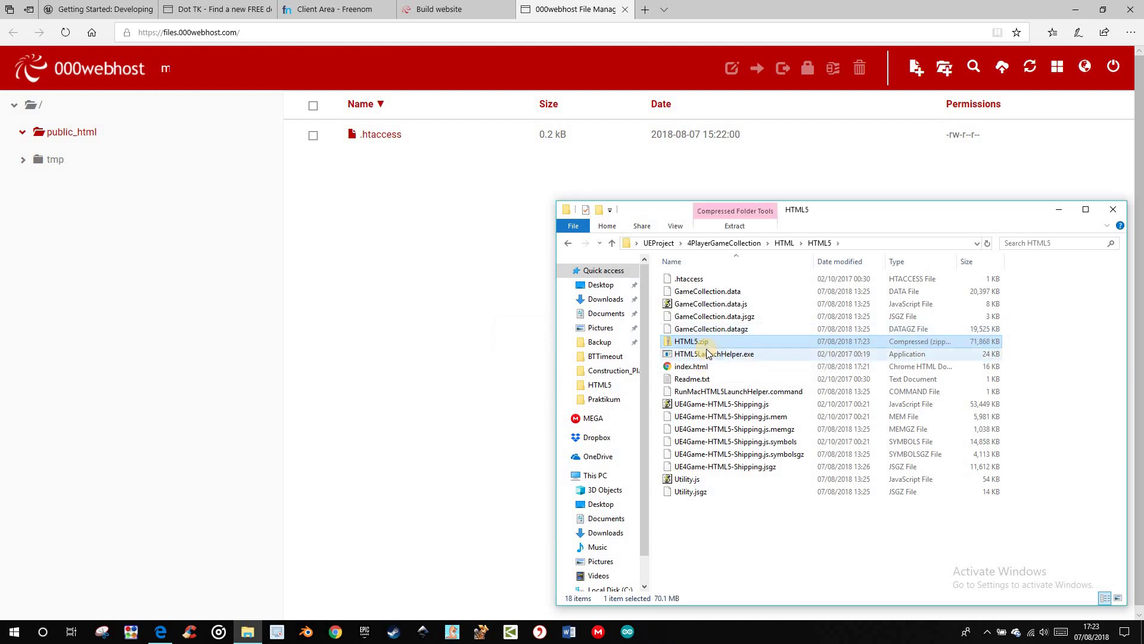
Drop HTML5.zip (70.2 MB) onto the file manager and start uploading it to /public_html.
{"action": "left_click_drag", "start_coordinate": [698, 340], "coordinate": [427, 238]}
{"action": "left_click", "coordinate": [548, 80]}
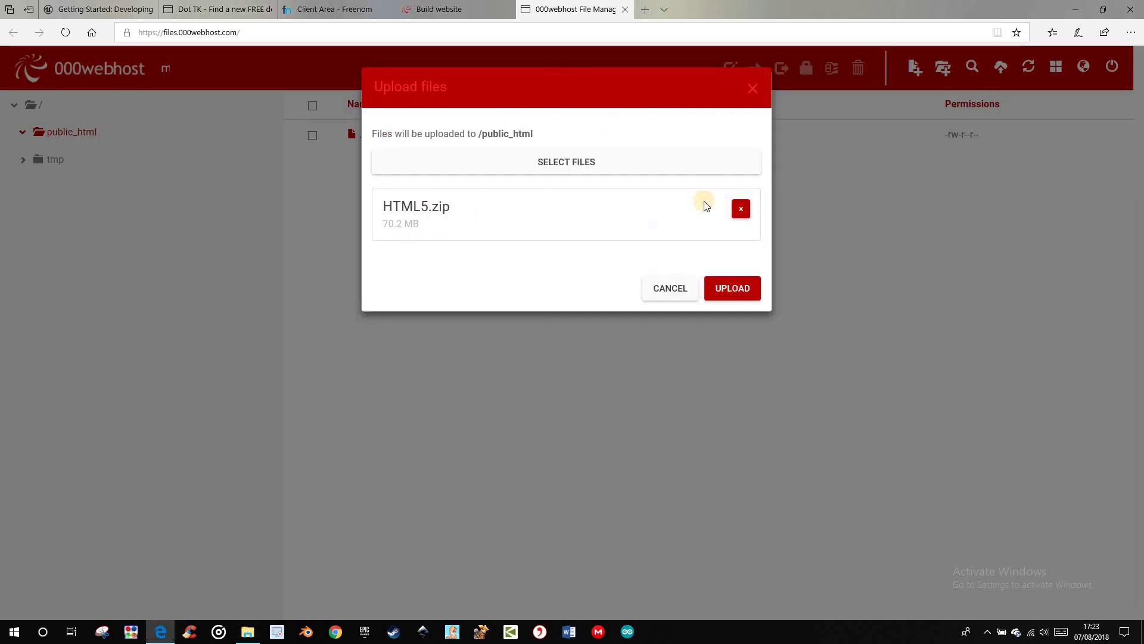
{"action": "left_click", "coordinate": [733, 287]}
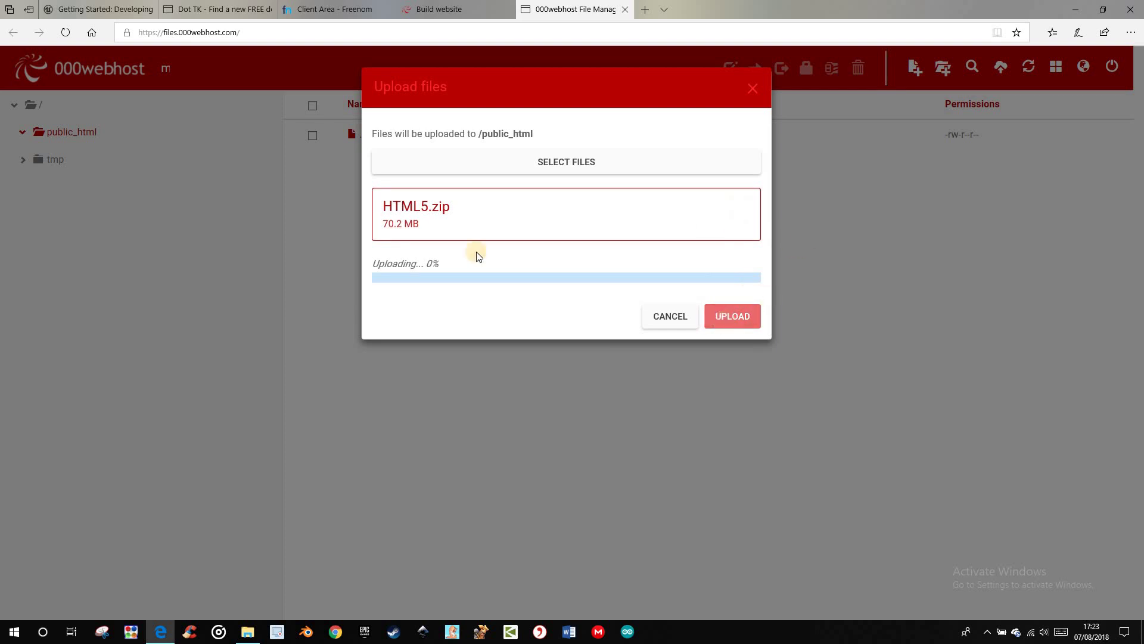